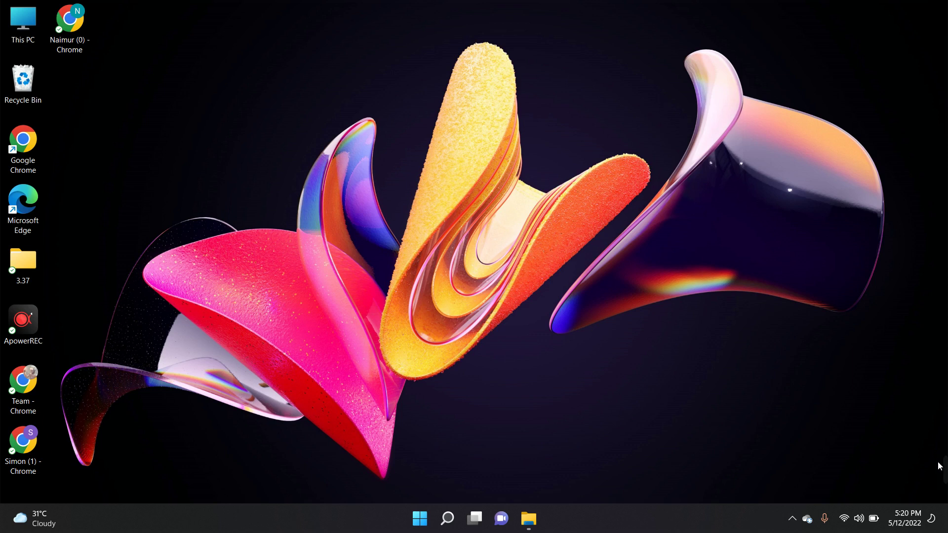
- Refresh the desktop from its right-click menu
mouse_move(938, 462)
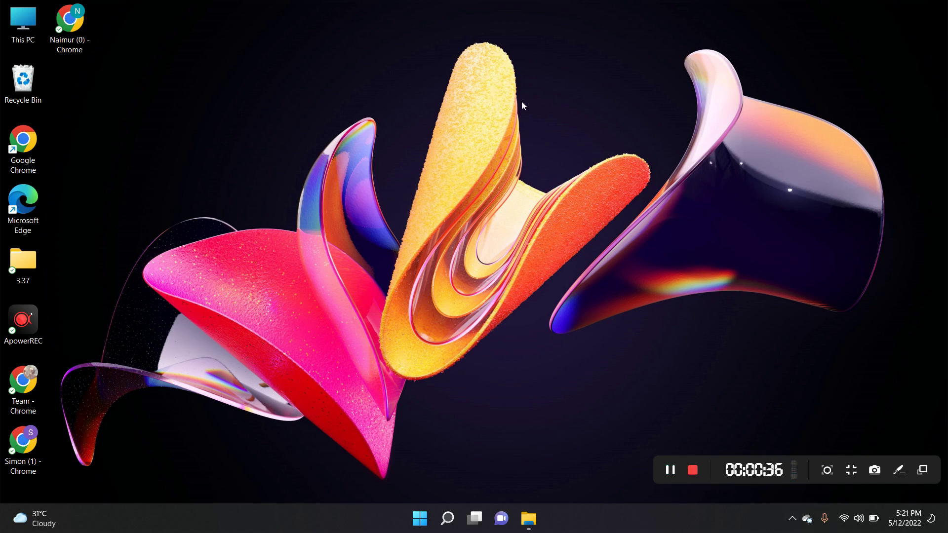
right_click(490, 87)
click(514, 140)
- Launch Chrome from the profile shortcut and go to Outlook's sign-in page via the 'outlook' suggestion
double_click(27, 447)
click(252, 41)
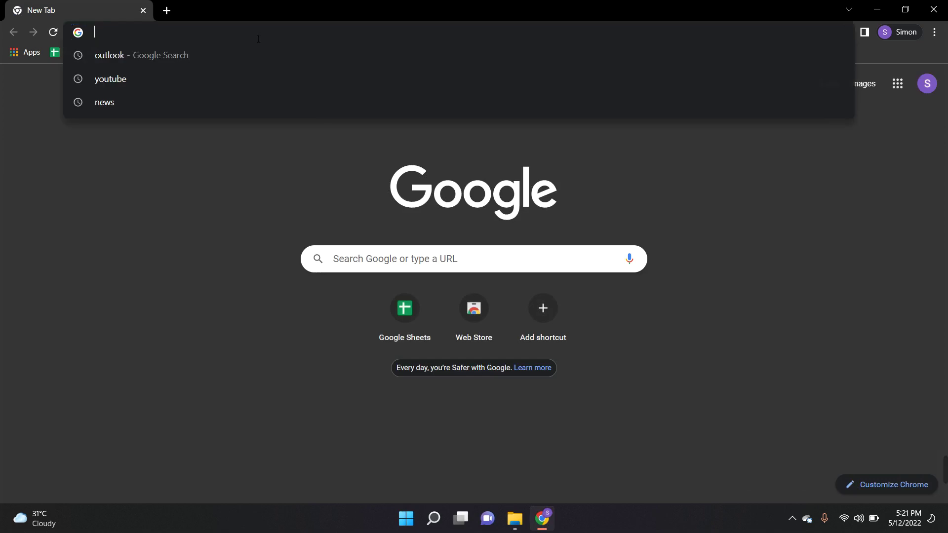
click(210, 49)
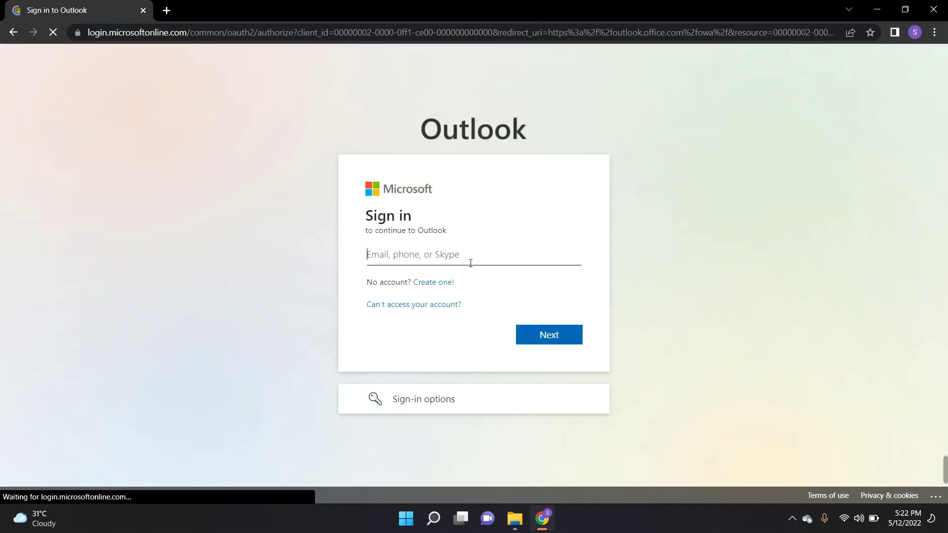
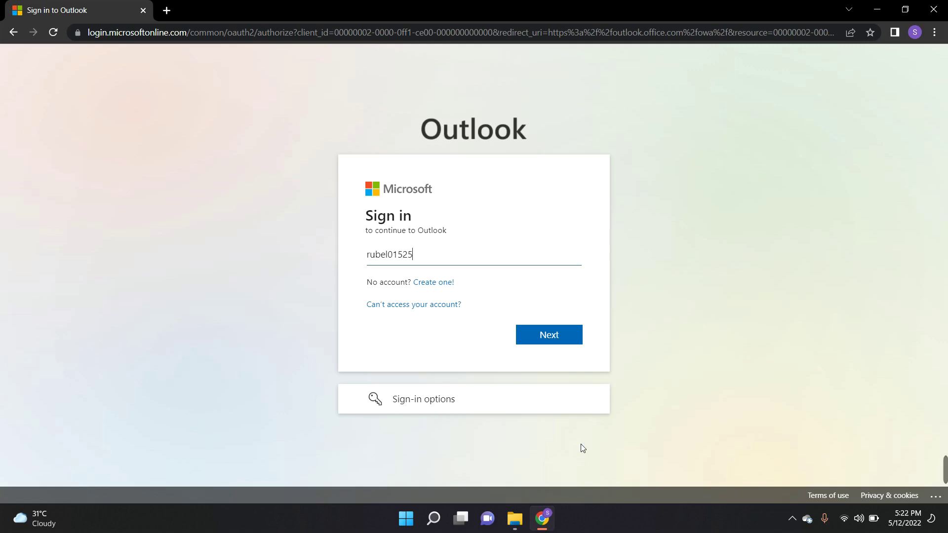
key(Return)
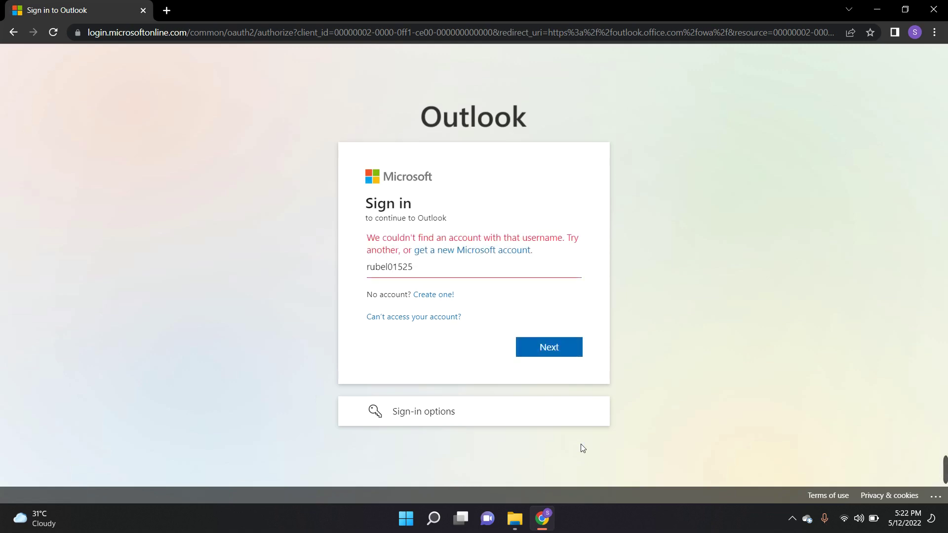
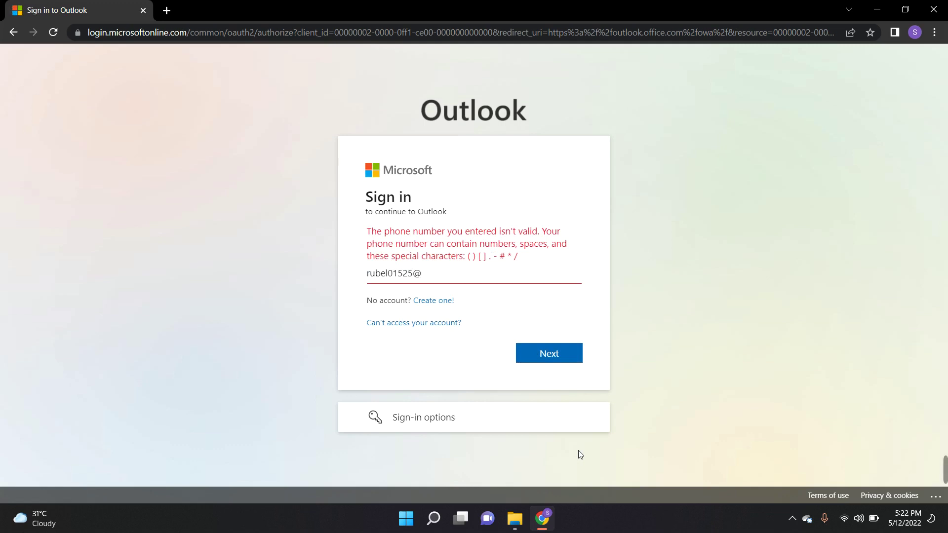
key(Return)
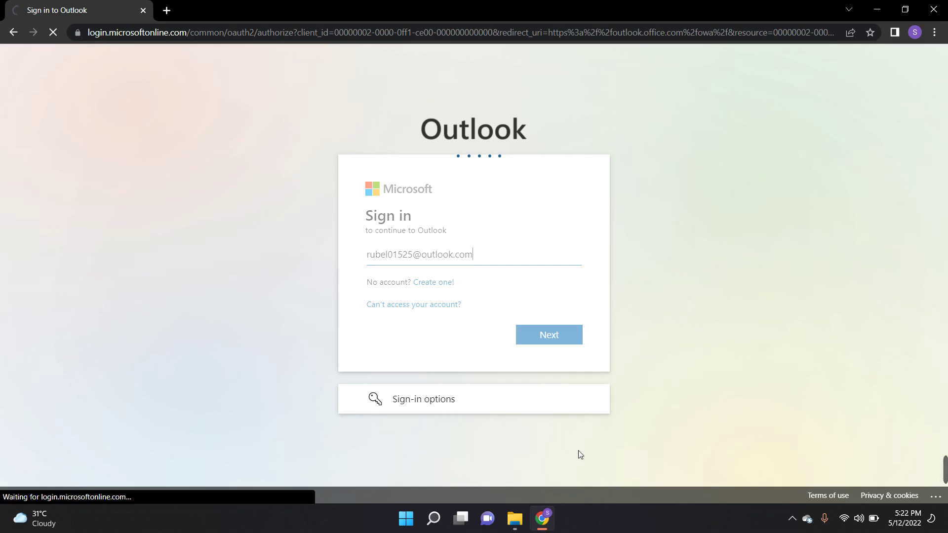
- Enter the account password, sign in, and choose not to stay signed in
text(•)
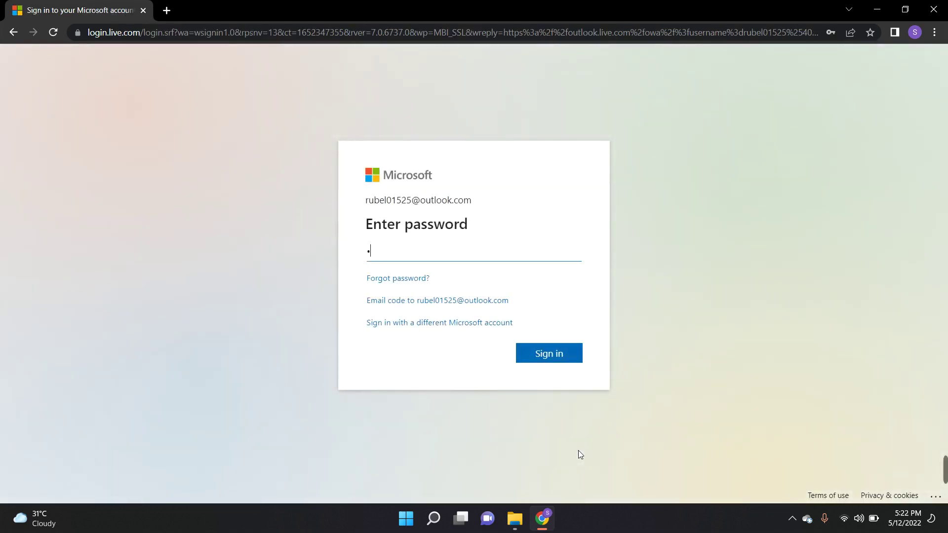
text(•••)
key(BackSpace)
text(•••••)
key(Return)
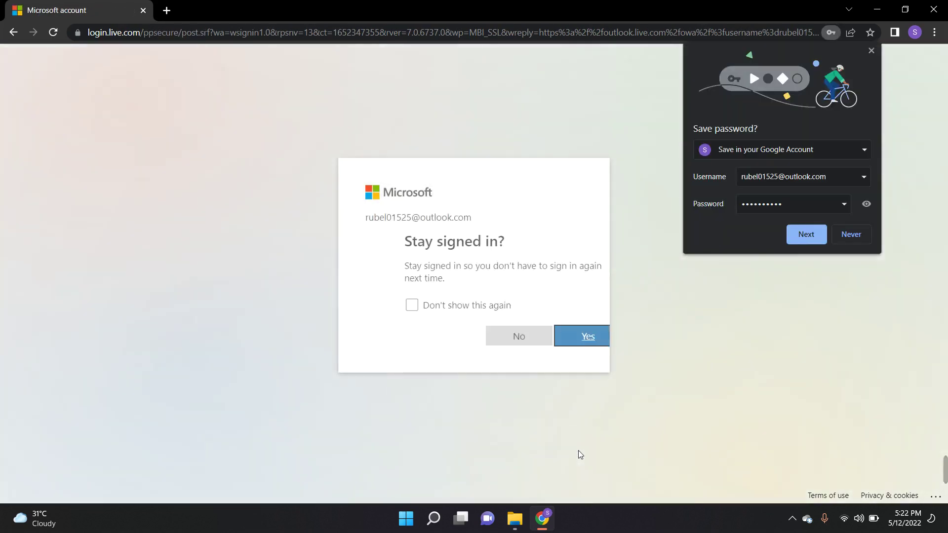
click(482, 338)
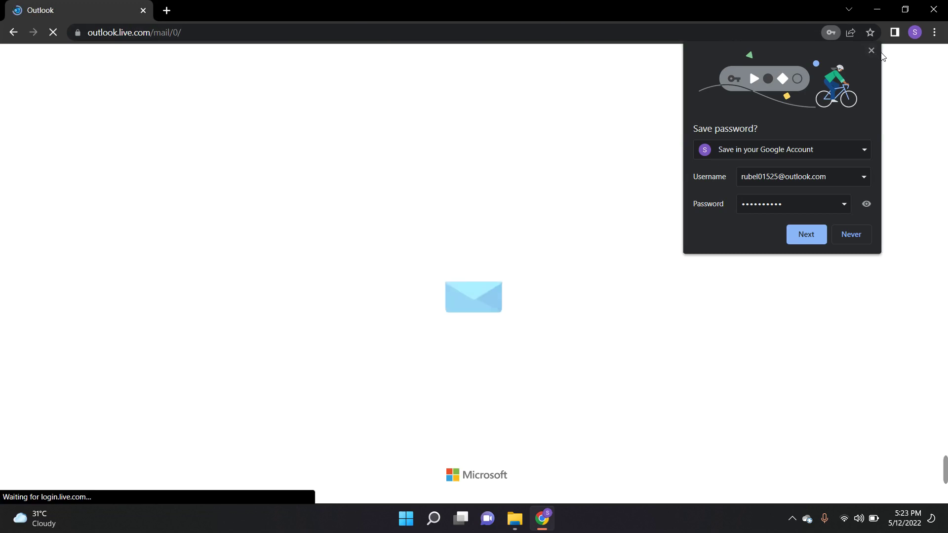
- Dismiss the save-password offer and bookmark the Outlook mailbox page
click(871, 50)
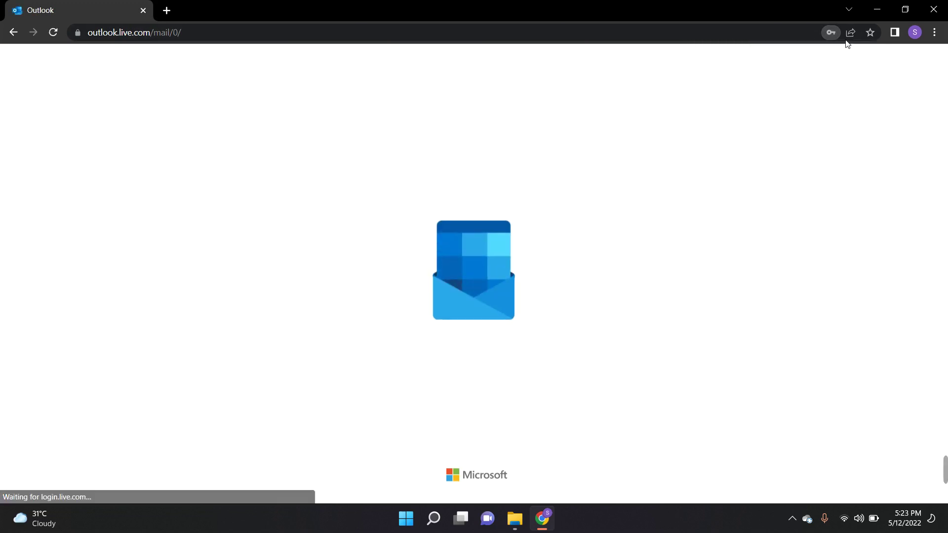
click(871, 33)
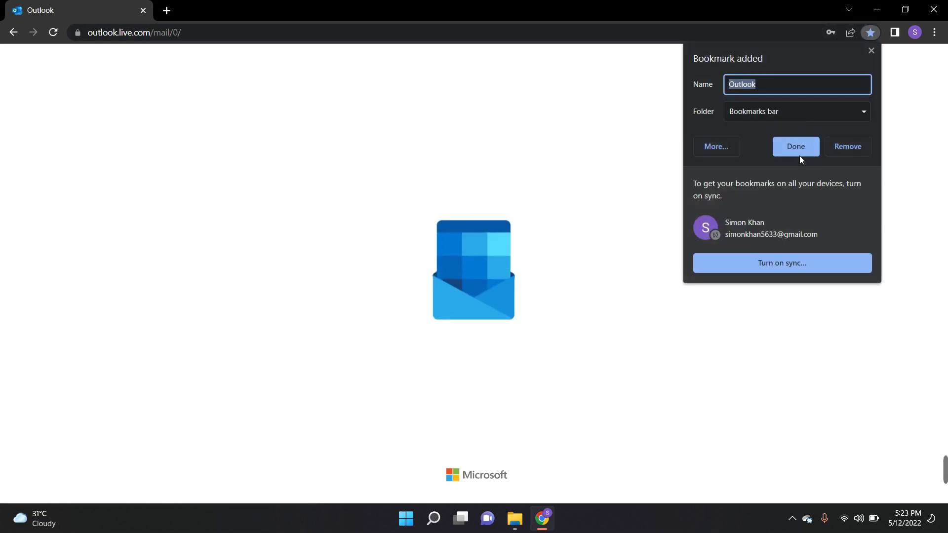
click(797, 149)
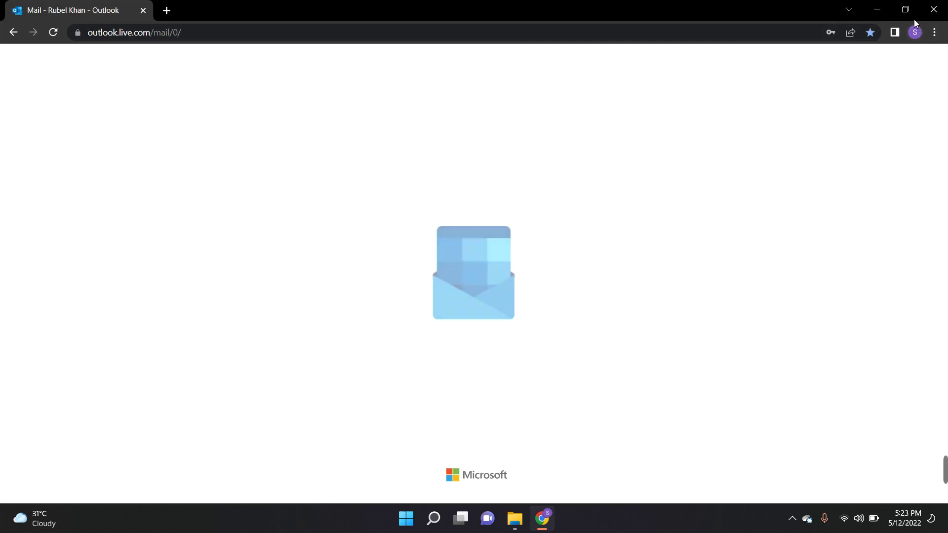
- Turn on Chrome sync, then go to the People contacts page
click(915, 32)
click(828, 227)
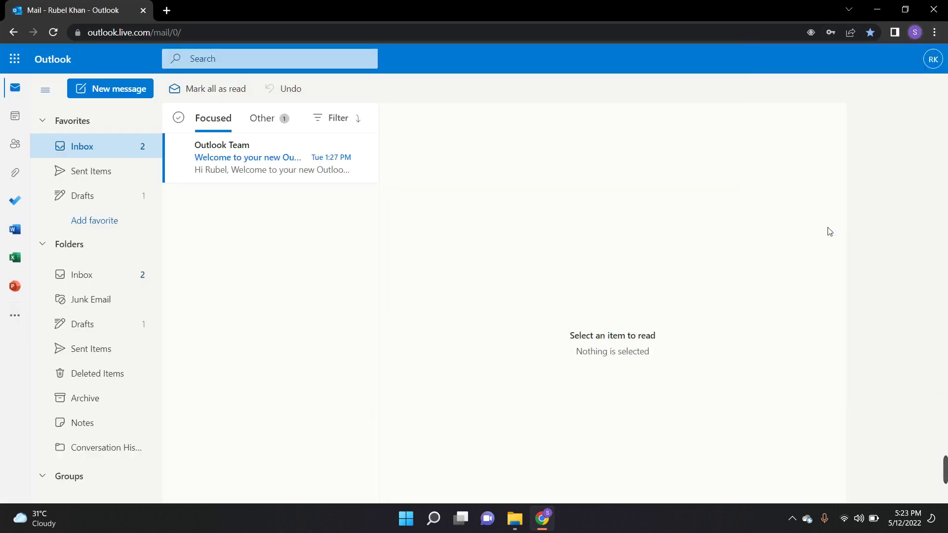
click(543, 297)
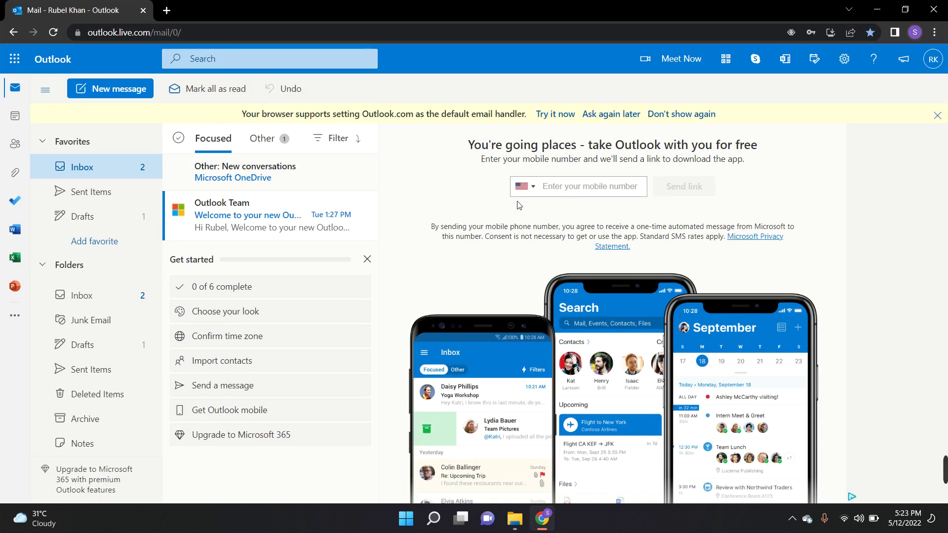
click(16, 146)
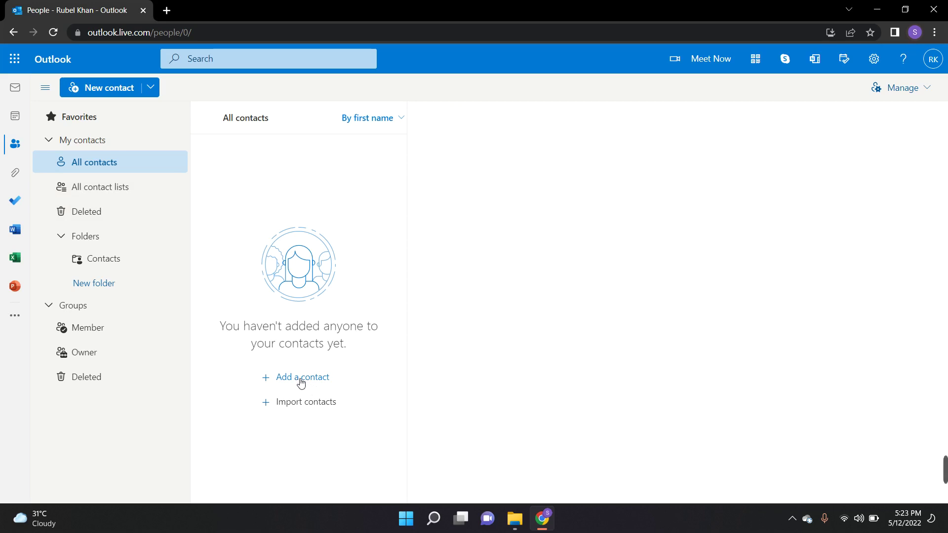
- Add Mobile and Business phone fields to a trial contact, then close it without saving
click(300, 383)
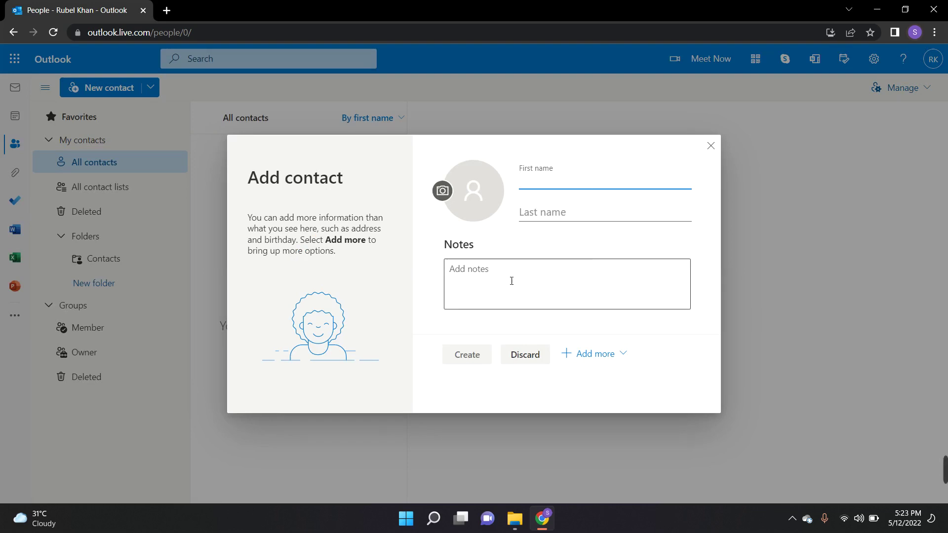
click(611, 360)
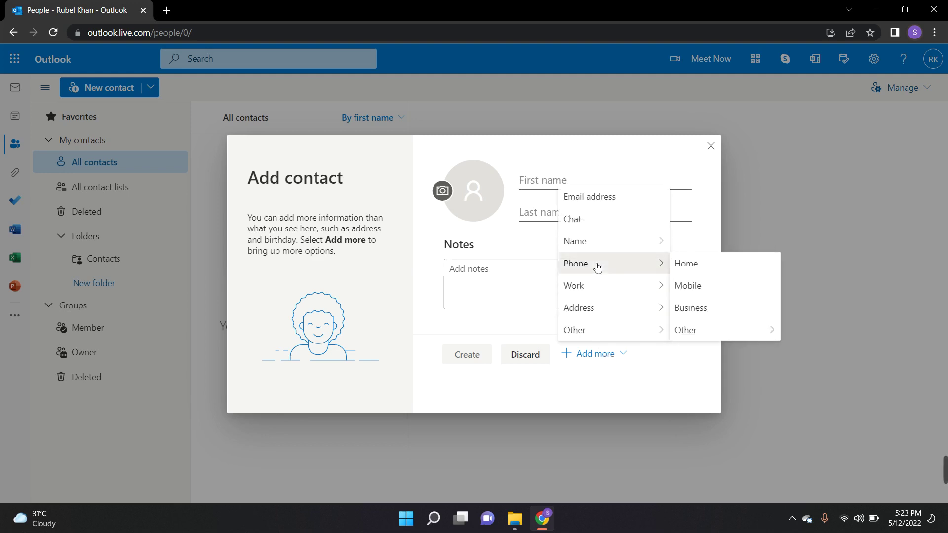
mouse_move(652, 275)
click(697, 285)
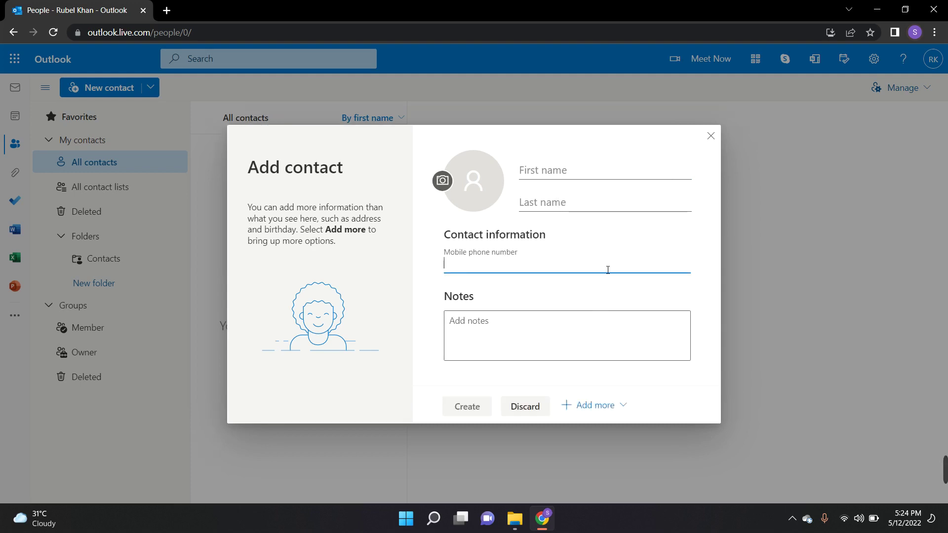
click(613, 411)
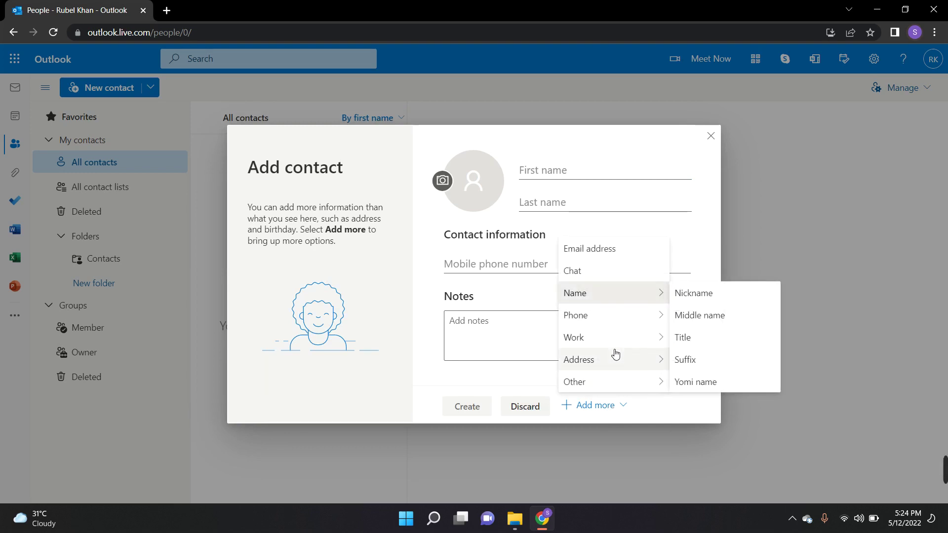
mouse_move(615, 353)
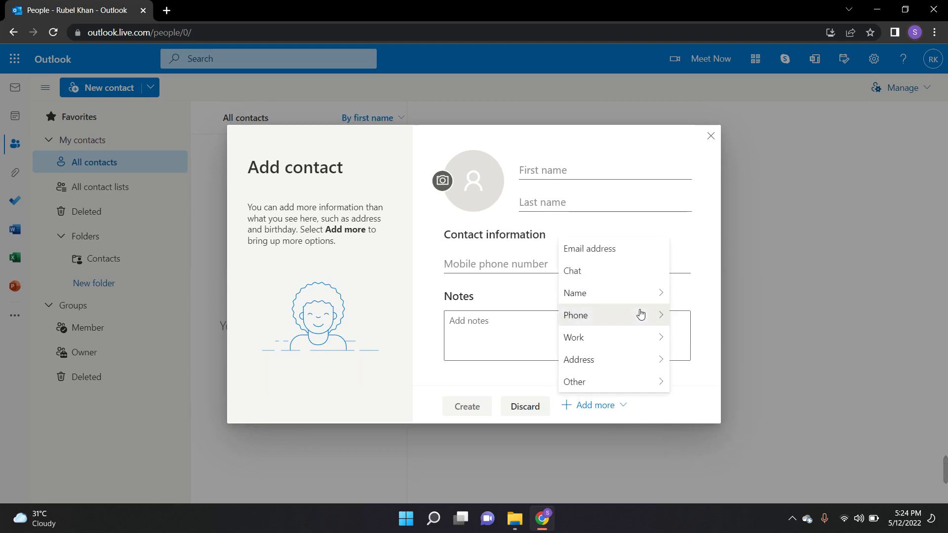
mouse_move(642, 314)
click(719, 361)
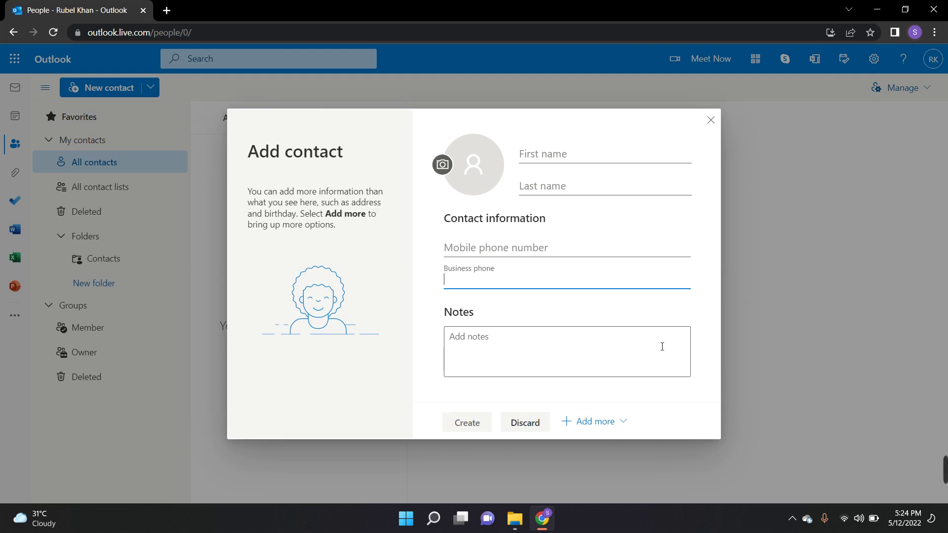
click(517, 313)
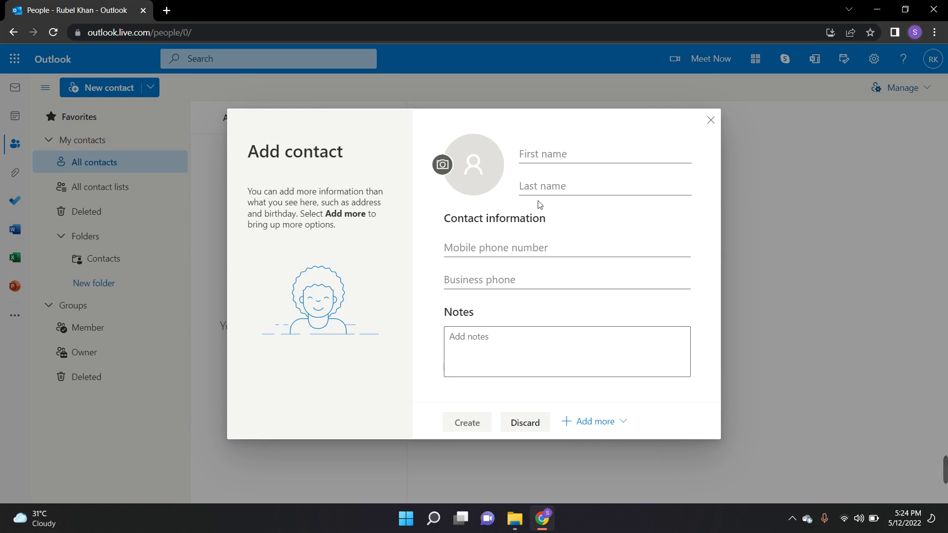
click(710, 122)
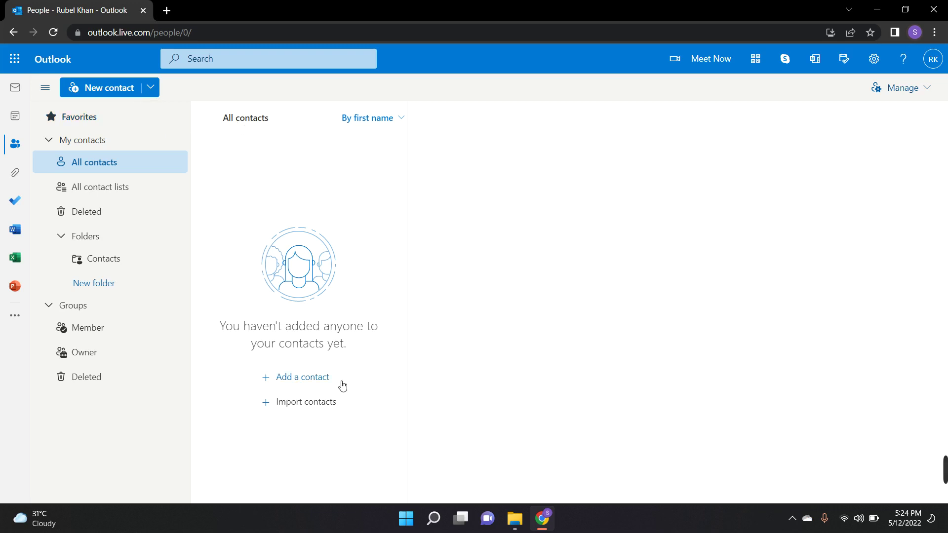
- Fill a new contact's first and last name and add the note 'My Friend', fixing the typo
click(313, 377)
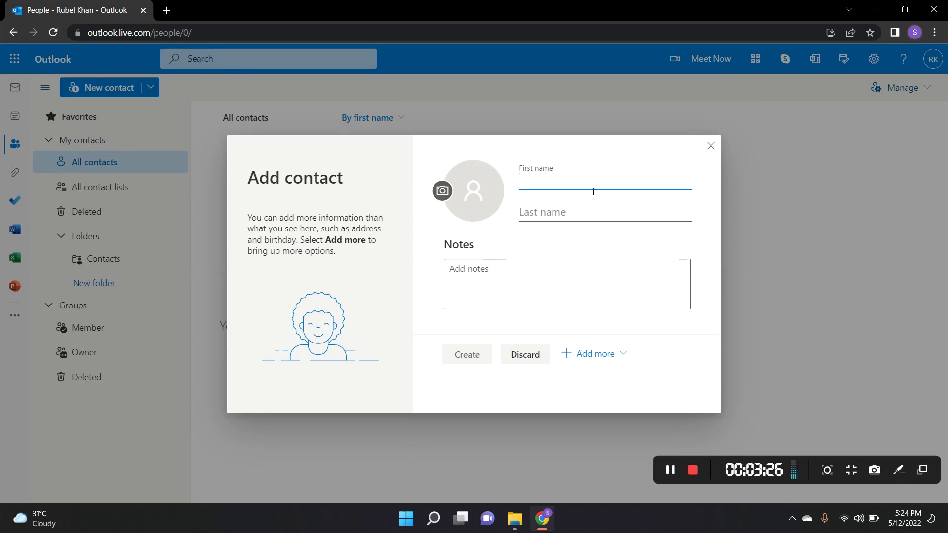
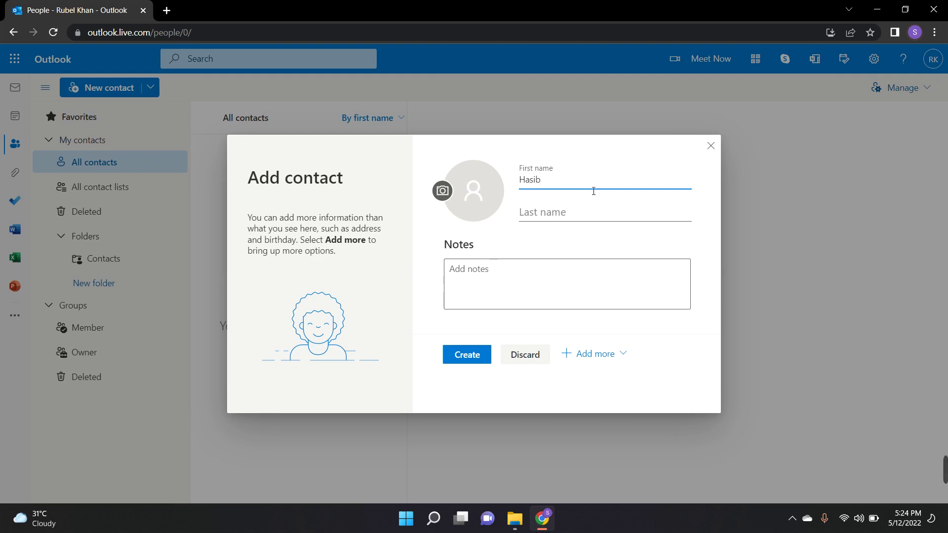
click(591, 209)
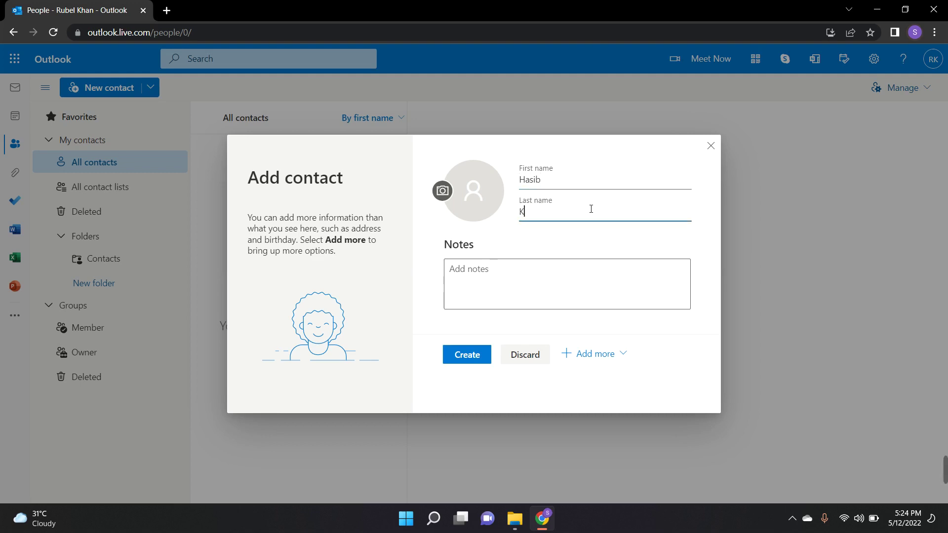
click(573, 290)
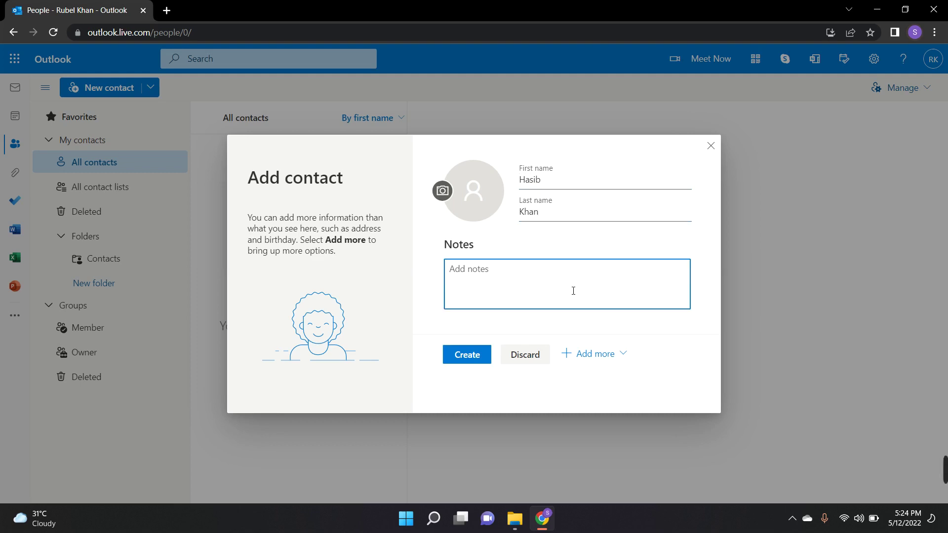
text(My )
text(Frined)
key(BackSpace)
key(BackSpace)
key(BackSpace)
text(end)
- Add a Mobile phone field and enter the contact's mobile number
click(606, 354)
mouse_move(616, 264)
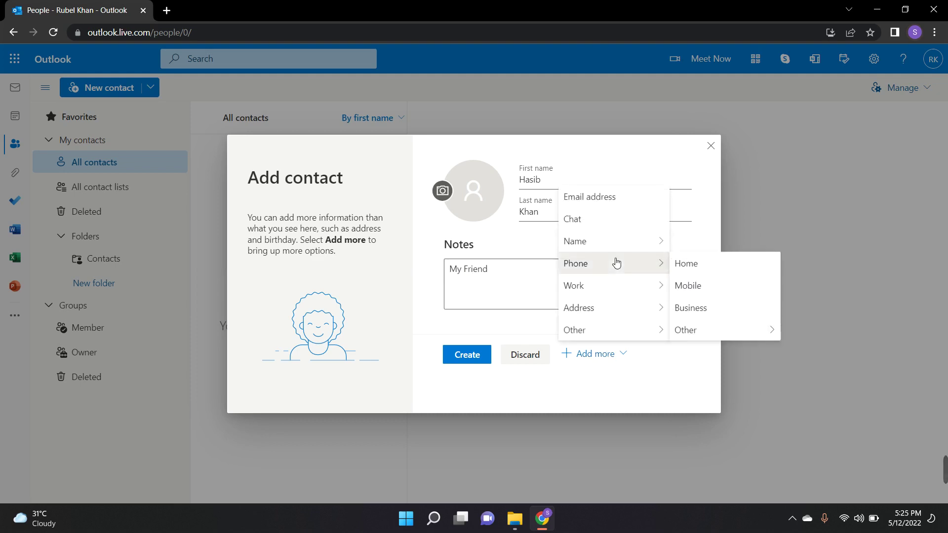
click(693, 285)
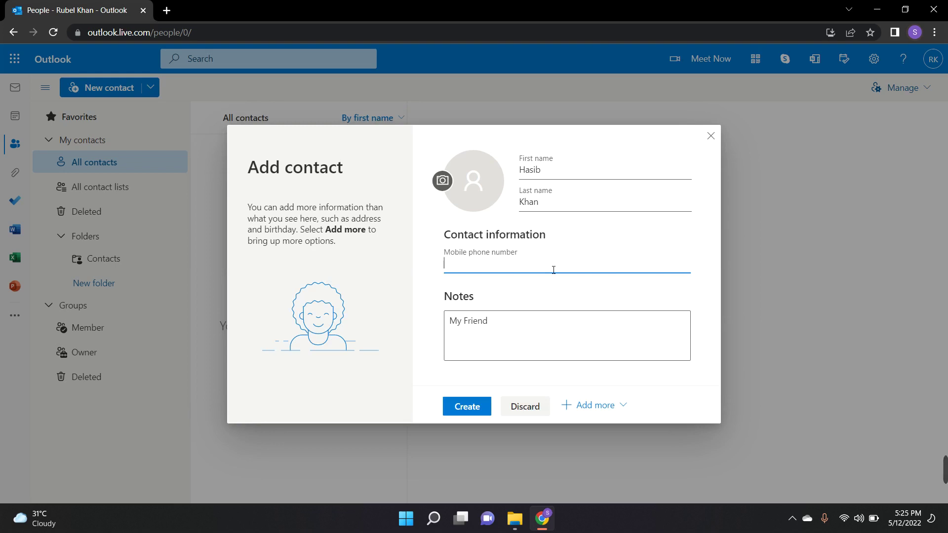
- Add a Home phone field with the contact's home number and create the contact
click(592, 405)
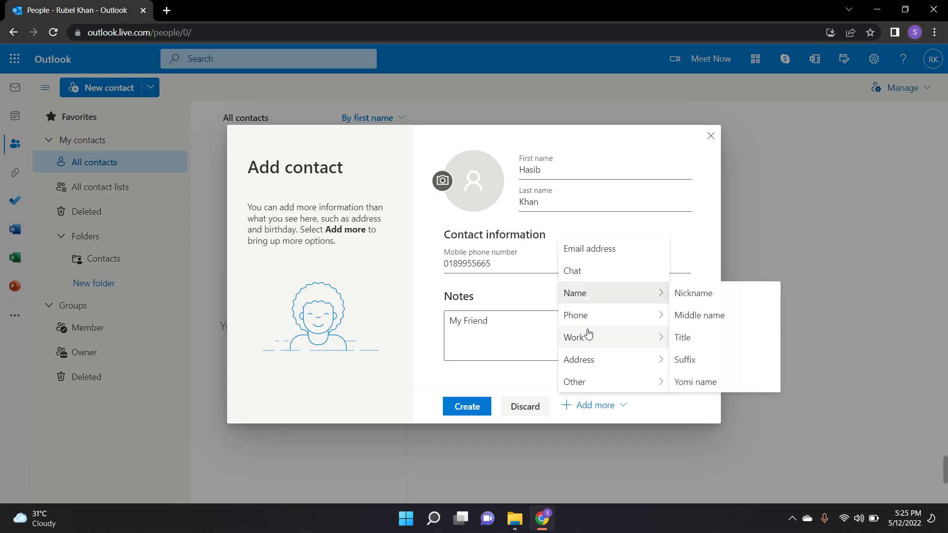
mouse_move(589, 321)
click(711, 323)
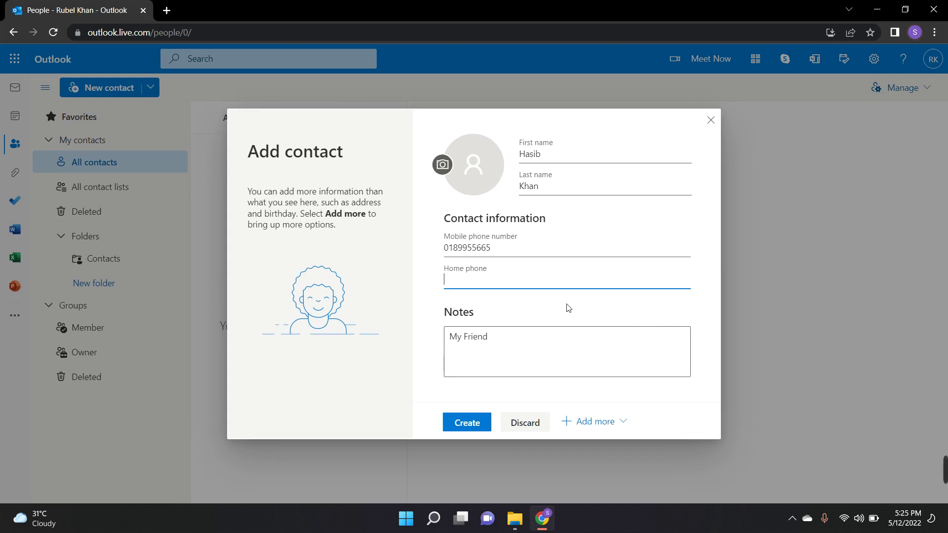
click(545, 315)
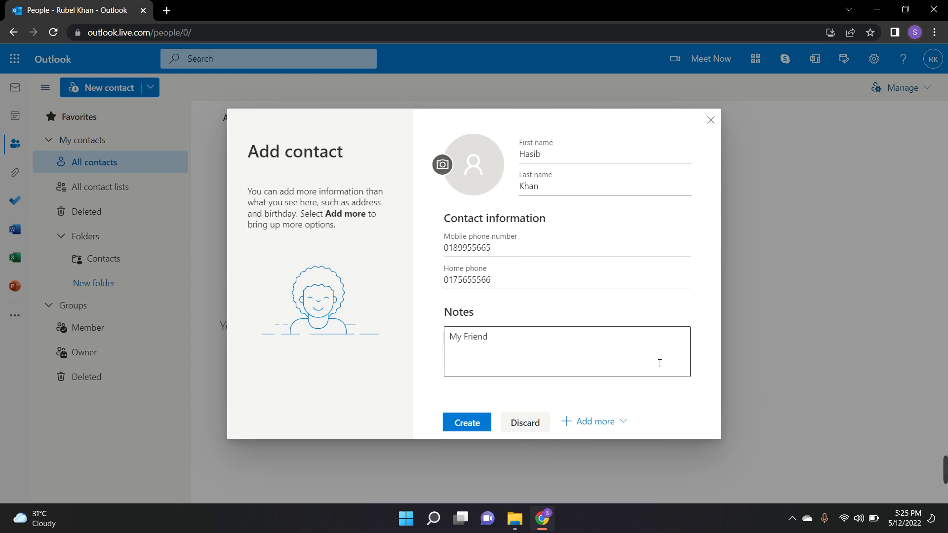
click(460, 426)
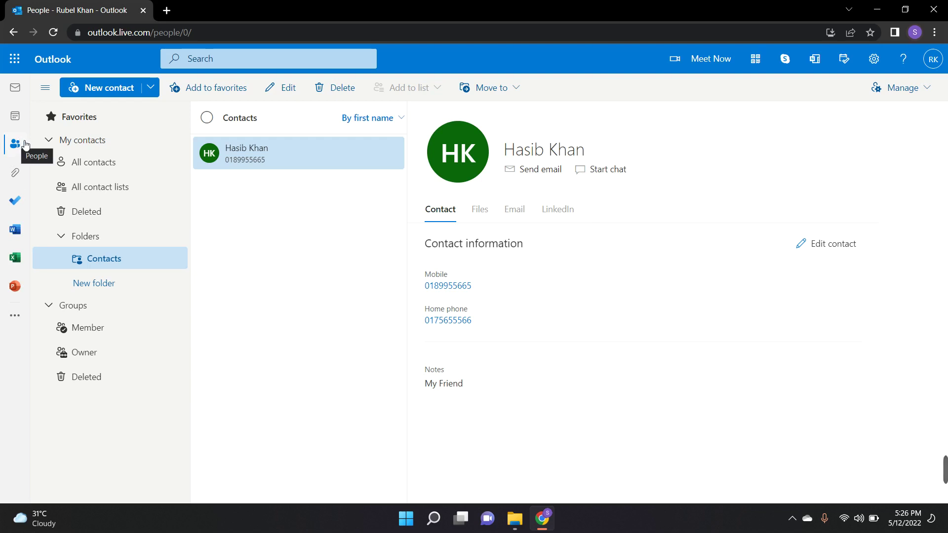
- Open the Contacts folder showing the saved contact, cancelling an accidental new folder
mouse_move(947, 469)
click(62, 266)
click(97, 288)
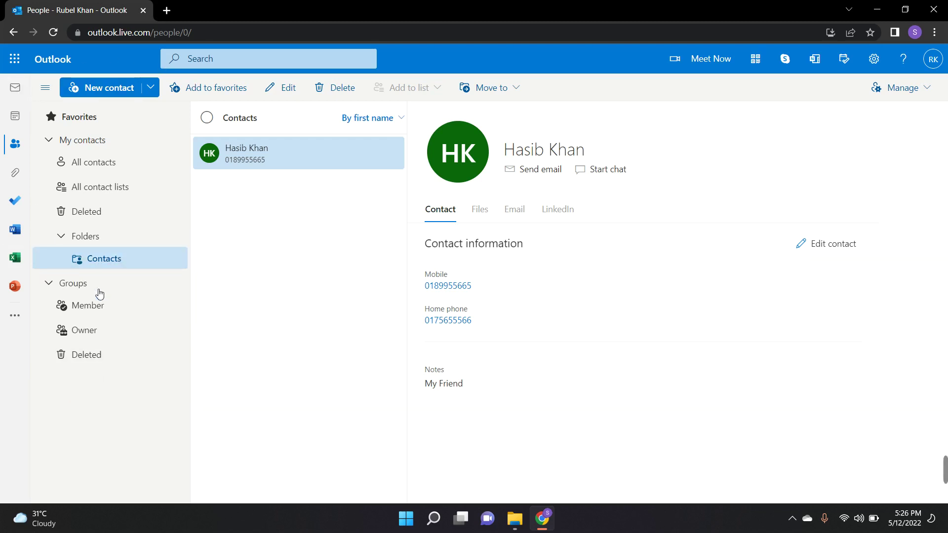
click(234, 279)
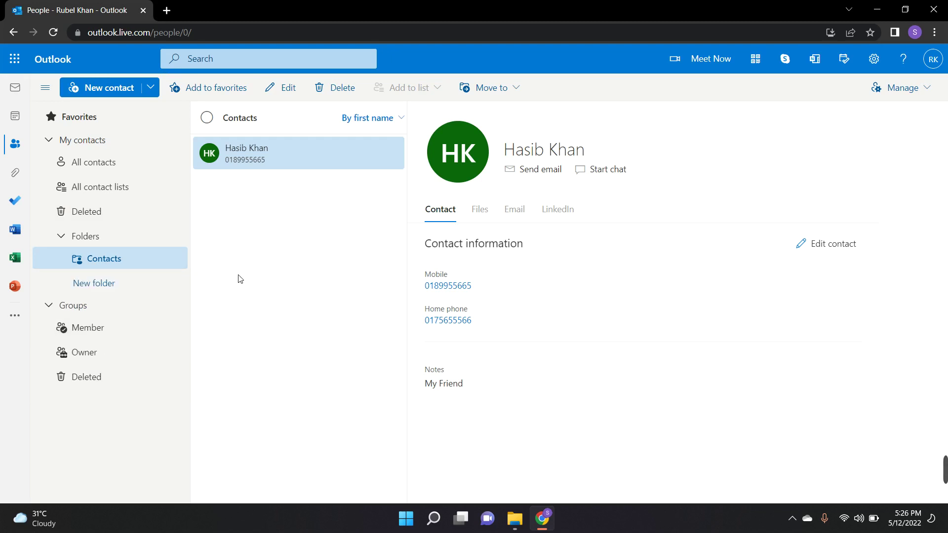